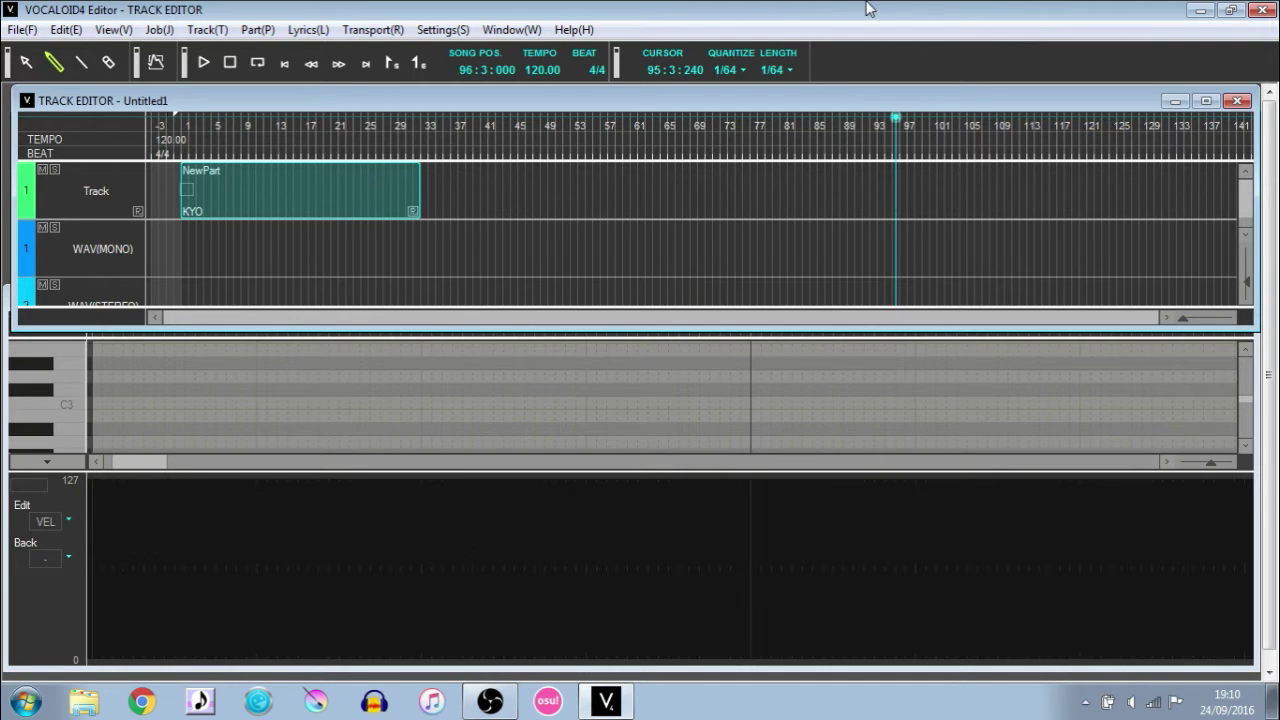
- Close VOCALOID4, minimize OBS, and relaunch VOCALOID4 from the Vocaloid4FE desktop icon
{"action": "left_click", "coordinate": [1257, 10]}
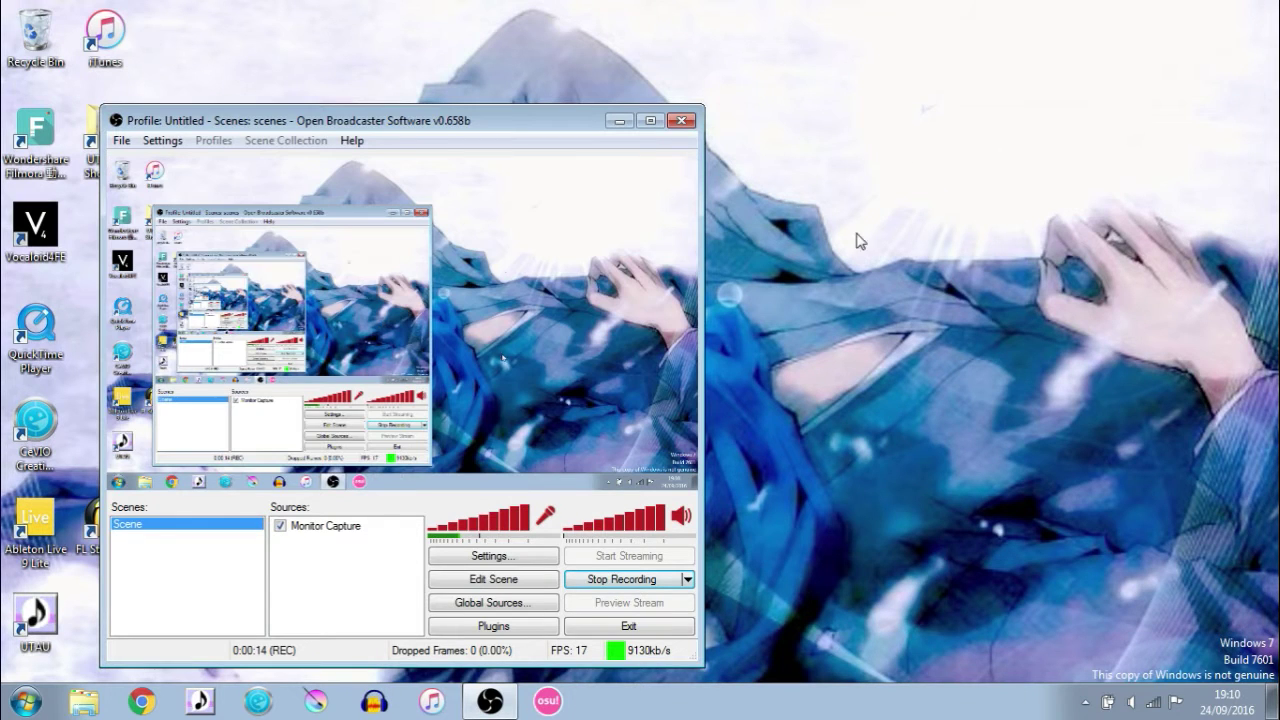
{"action": "left_click", "coordinate": [612, 122]}
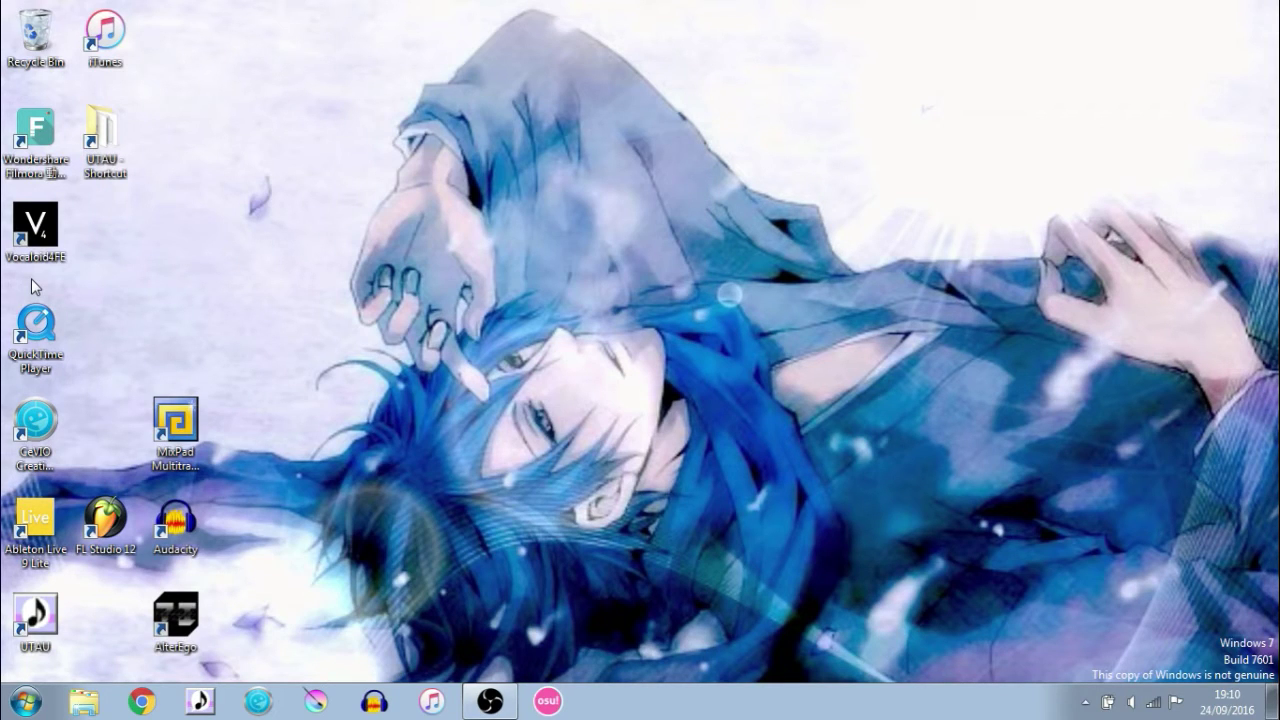
{"action": "double_click", "coordinate": [35, 238]}
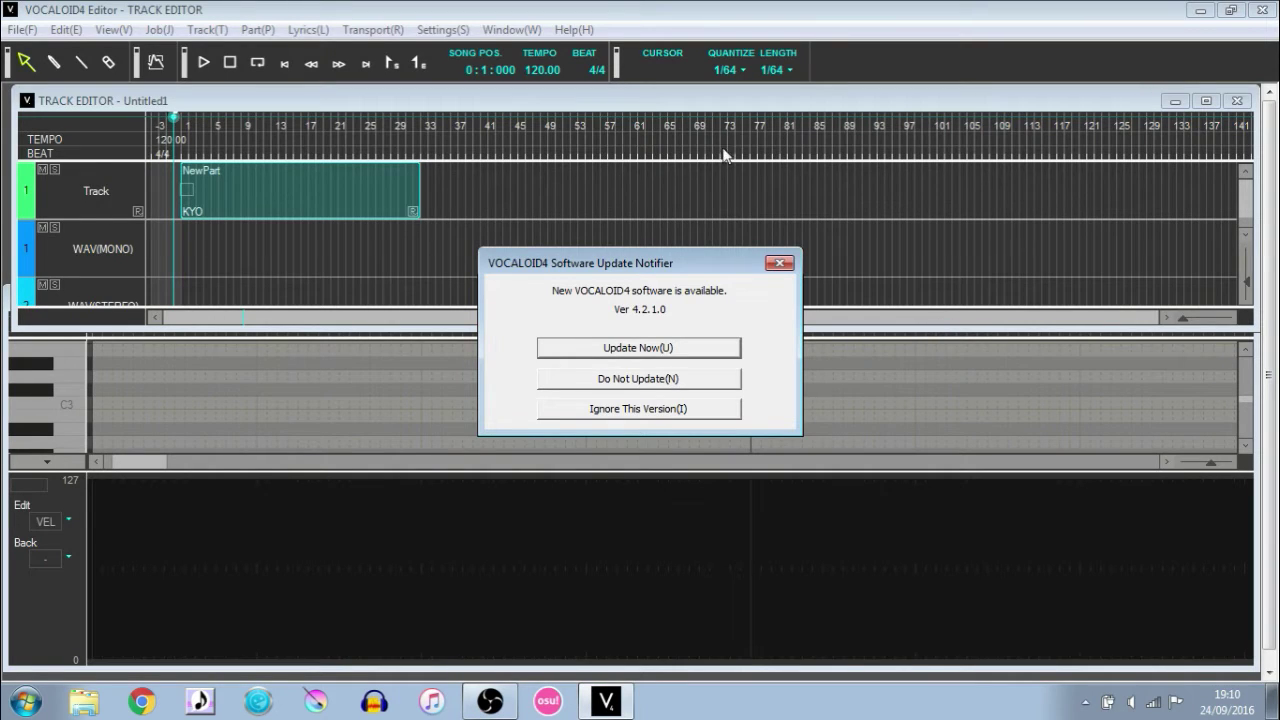
{"action": "mouse_move", "coordinate": [639, 266]}
{"action": "left_mouse_down"}
{"action": "mouse_move", "coordinate": [658, 268]}
{"action": "mouse_move", "coordinate": [620, 222]}
{"action": "mouse_move", "coordinate": [646, 246]}
{"action": "mouse_move", "coordinate": [670, 210]}
{"action": "left_mouse_up"}
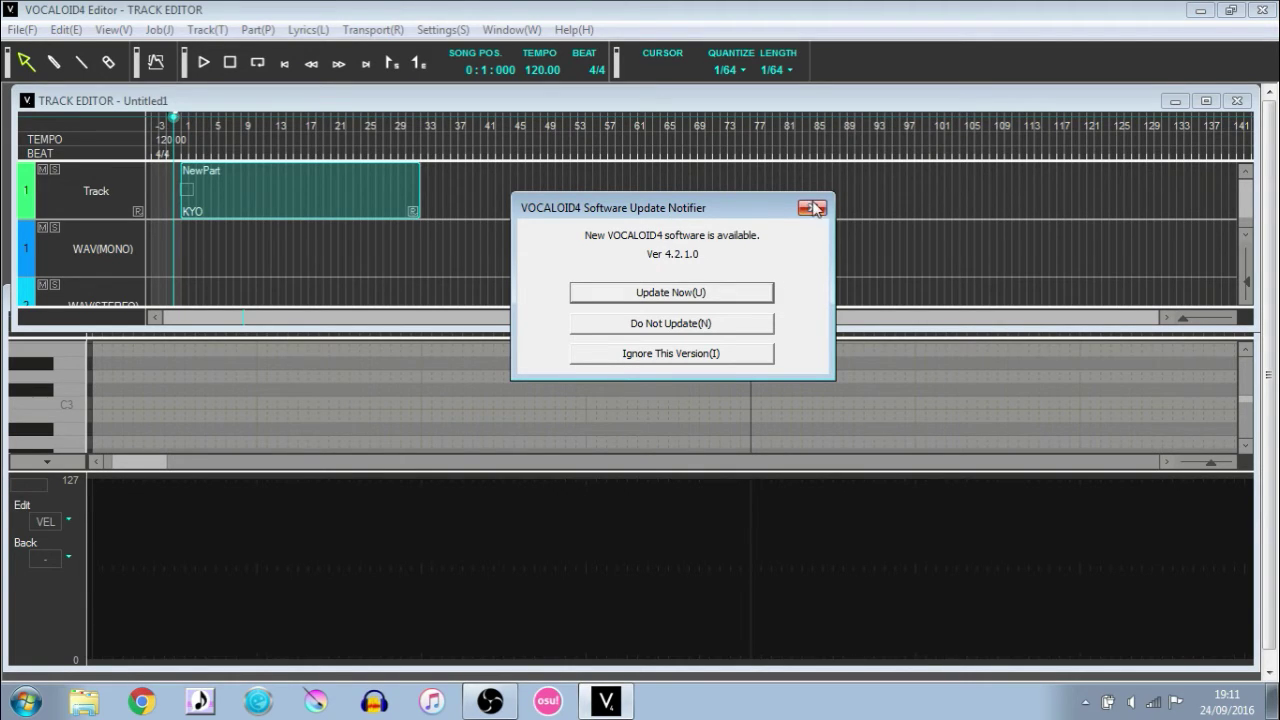
{"action": "left_click_drag", "start_coordinate": [660, 208], "coordinate": [654, 256]}
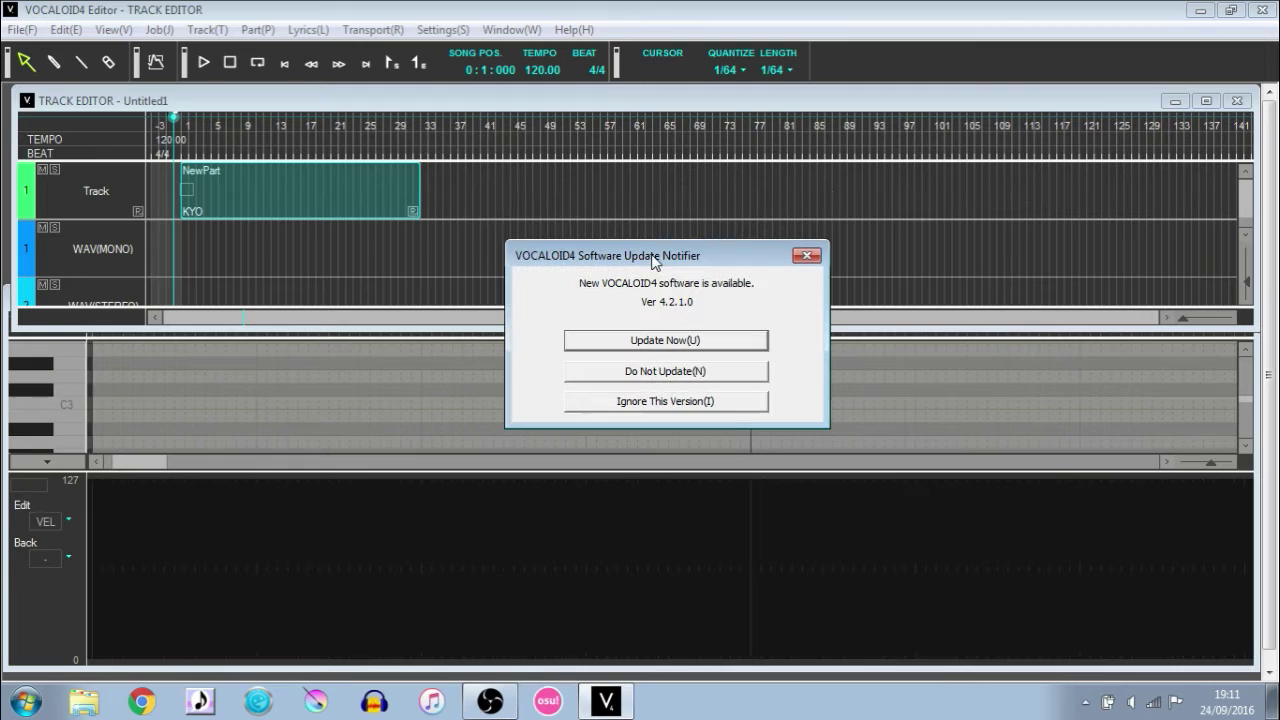
- Dismiss the 4.2.1.0 update notice, open the recent 'Here comes a thought' project, and rewind to the start
{"action": "left_click", "coordinate": [808, 258]}
{"action": "left_click", "coordinate": [22, 30]}
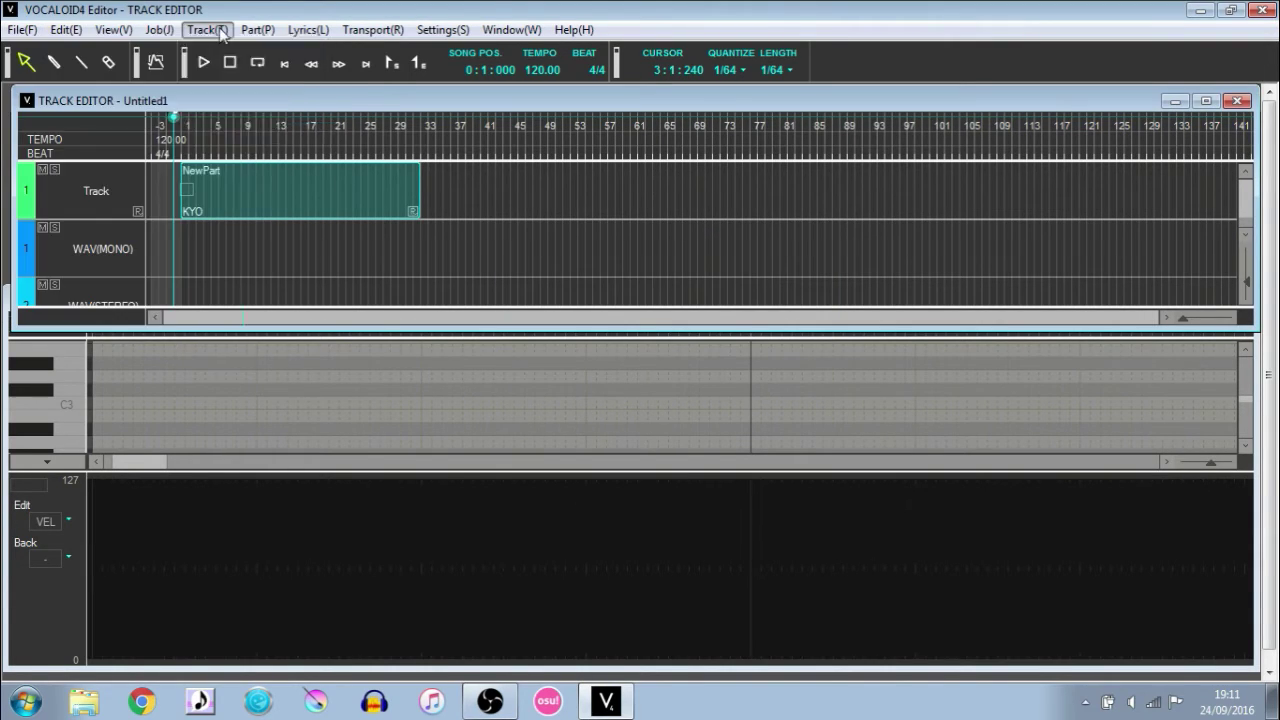
{"action": "left_click", "coordinate": [100, 197]}
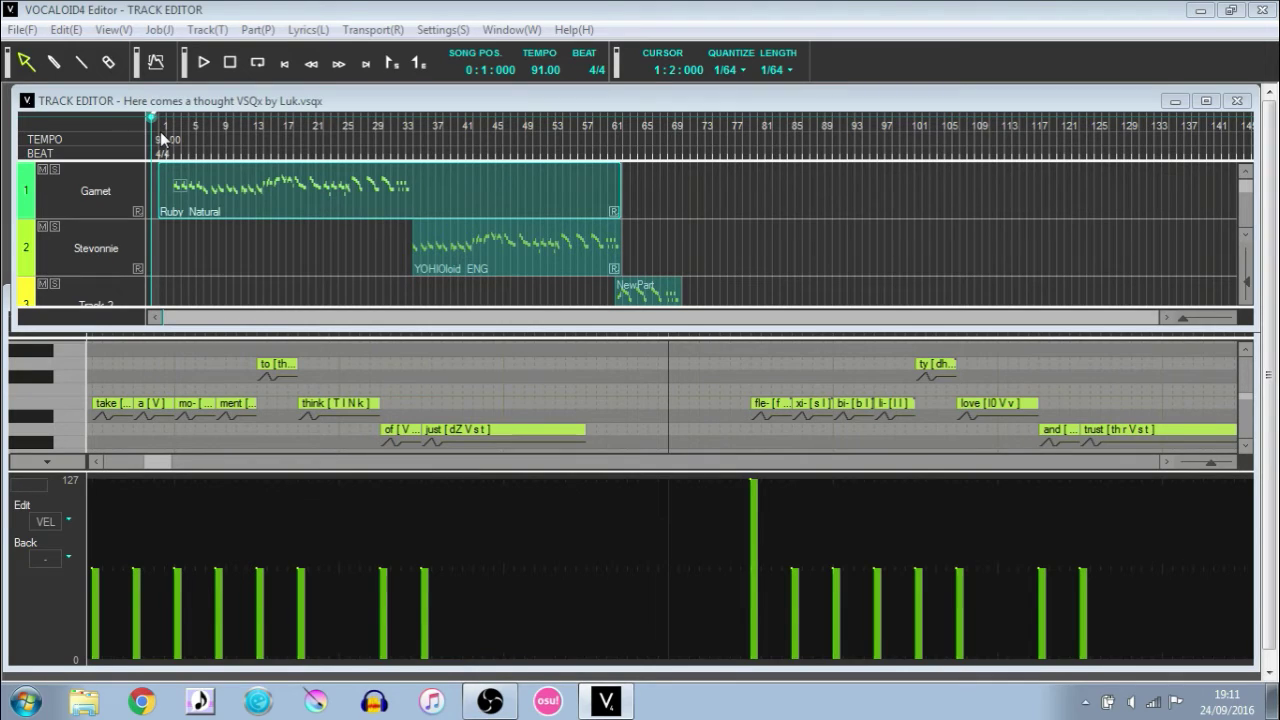
{"action": "left_click", "coordinate": [160, 131]}
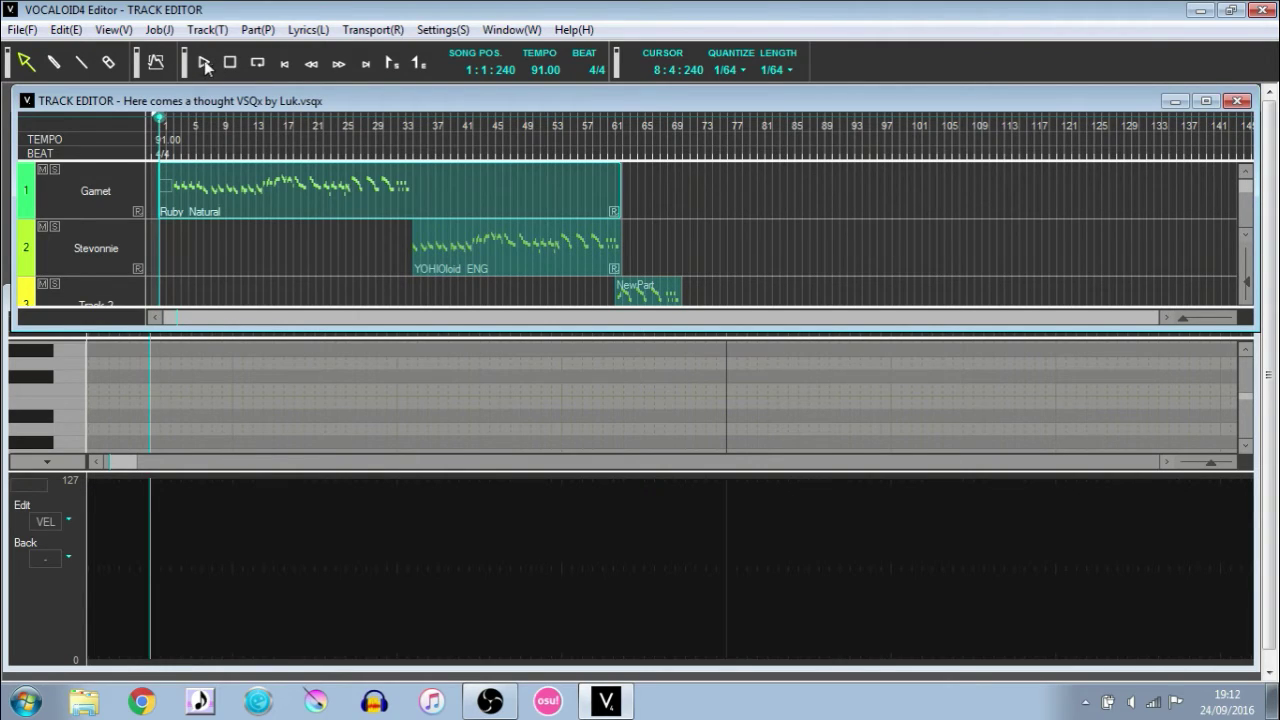
- Start playback and maximize the Ruby_Natural note editor with the velocity pane collapsed
{"action": "left_click", "coordinate": [203, 64]}
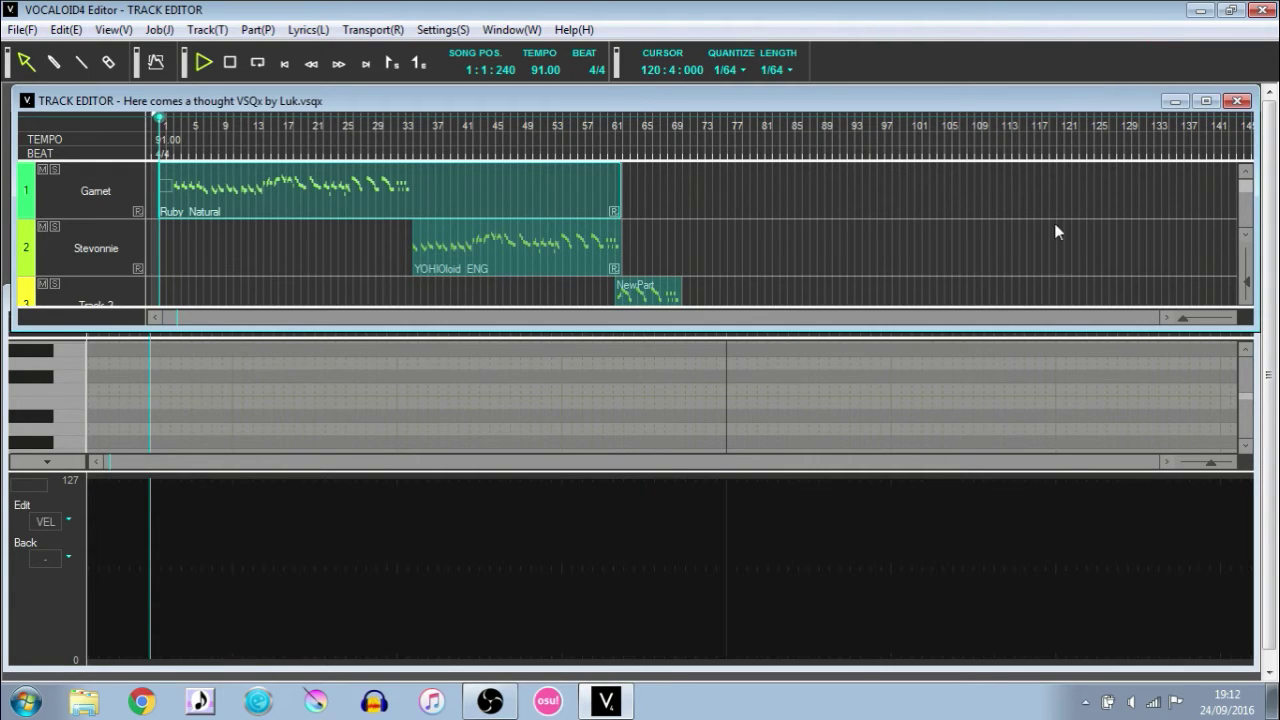
{"action": "left_click", "coordinate": [1149, 566]}
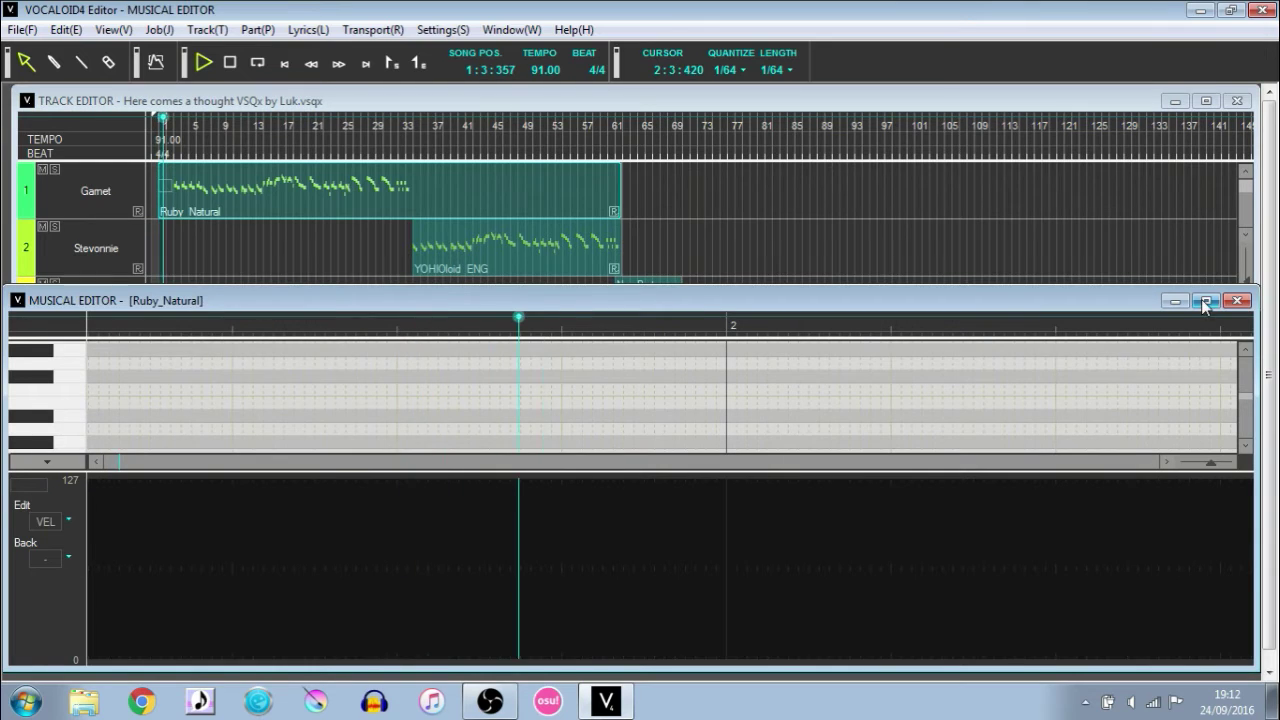
{"action": "double_click", "coordinate": [608, 294]}
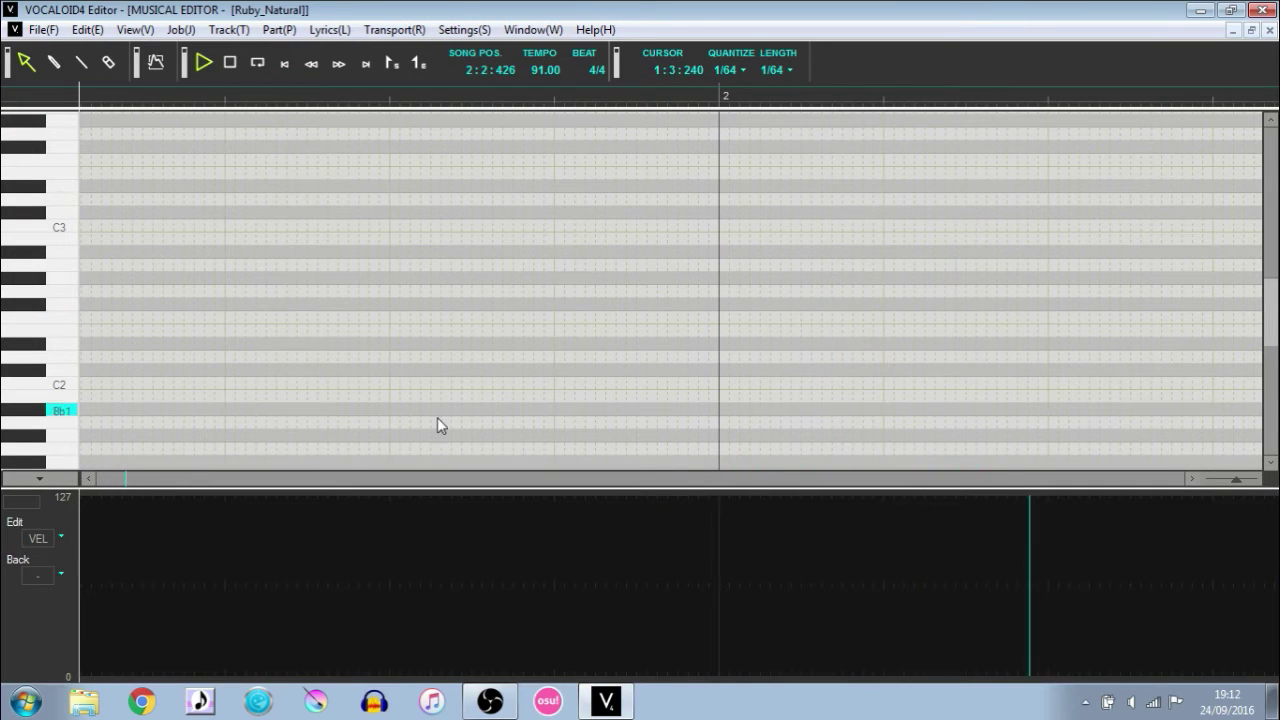
{"action": "left_click", "coordinate": [40, 478]}
{"action": "scroll", "coordinate": [886, 471], "scroll_direction": "up", "scroll_amount": 2}
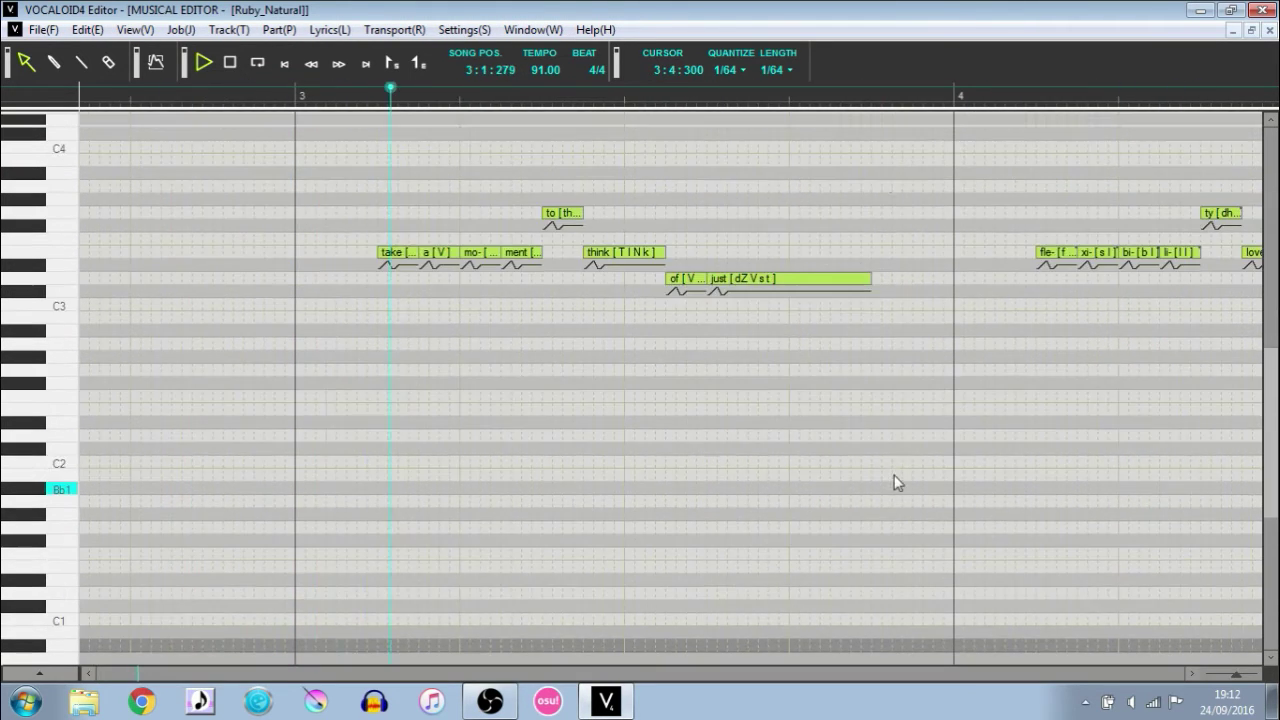
- Scroll the piano roll up while playback runs on to about bar 25 (24:2:285)
{"action": "scroll", "coordinate": [886, 471], "scroll_direction": "up", "scroll_amount": 2}
{"action": "scroll", "coordinate": [890, 475], "scroll_direction": "up", "scroll_amount": 2}
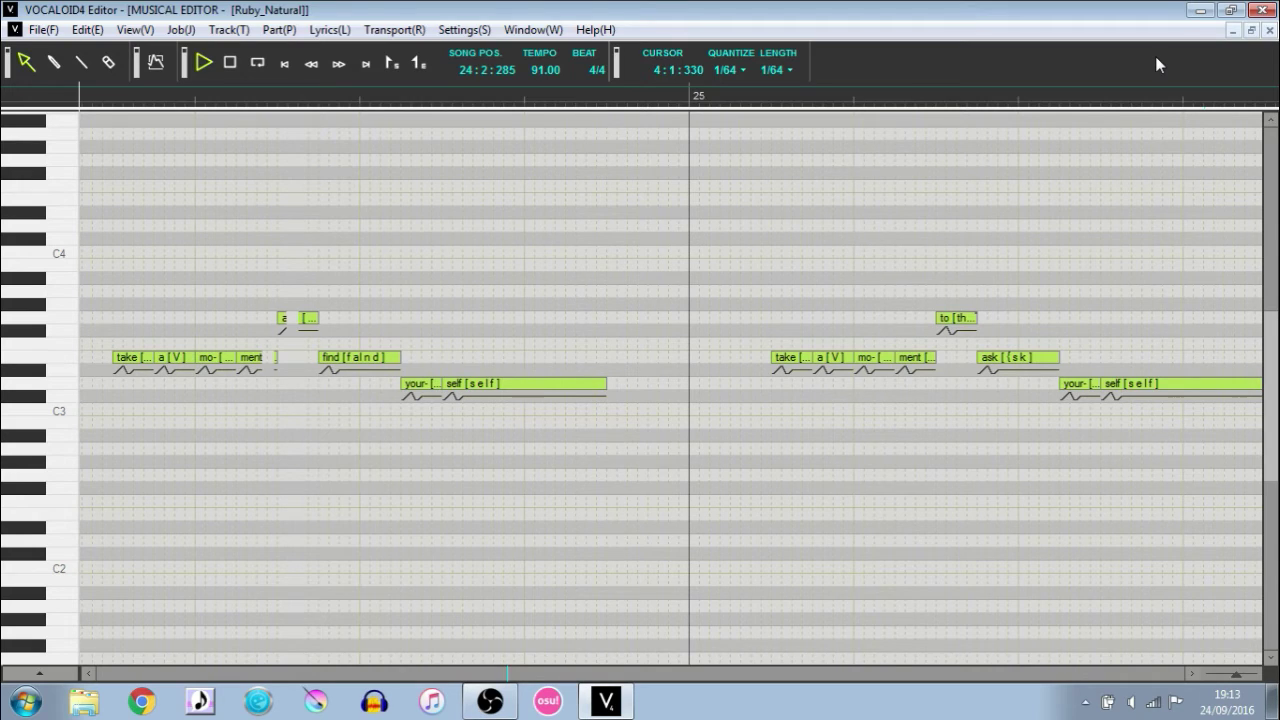
- Set the song position to the start of bar 25 and resume playback with Space
{"action": "left_click", "coordinate": [912, 92]}
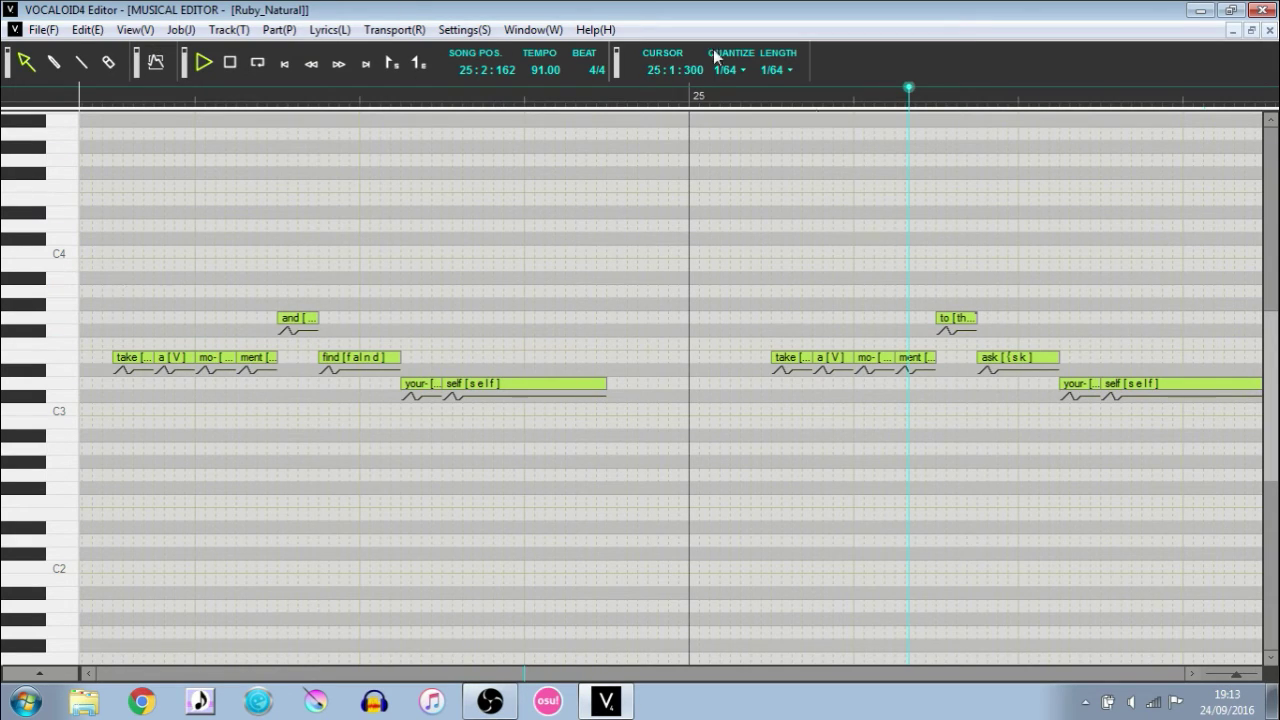
{"action": "left_click", "coordinate": [688, 104]}
{"action": "key", "text": "space"}
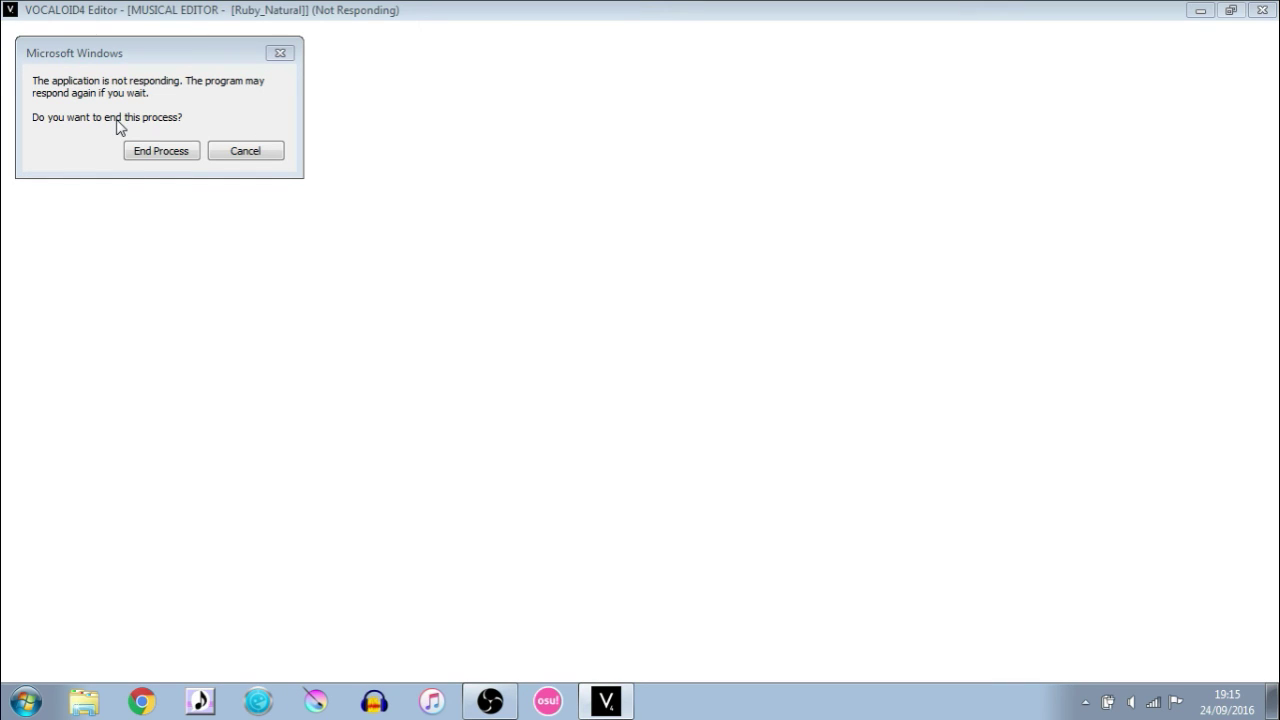
- End the frozen VOCALOID4 process and restore the OBS window from the taskbar
{"action": "left_click", "coordinate": [157, 158]}
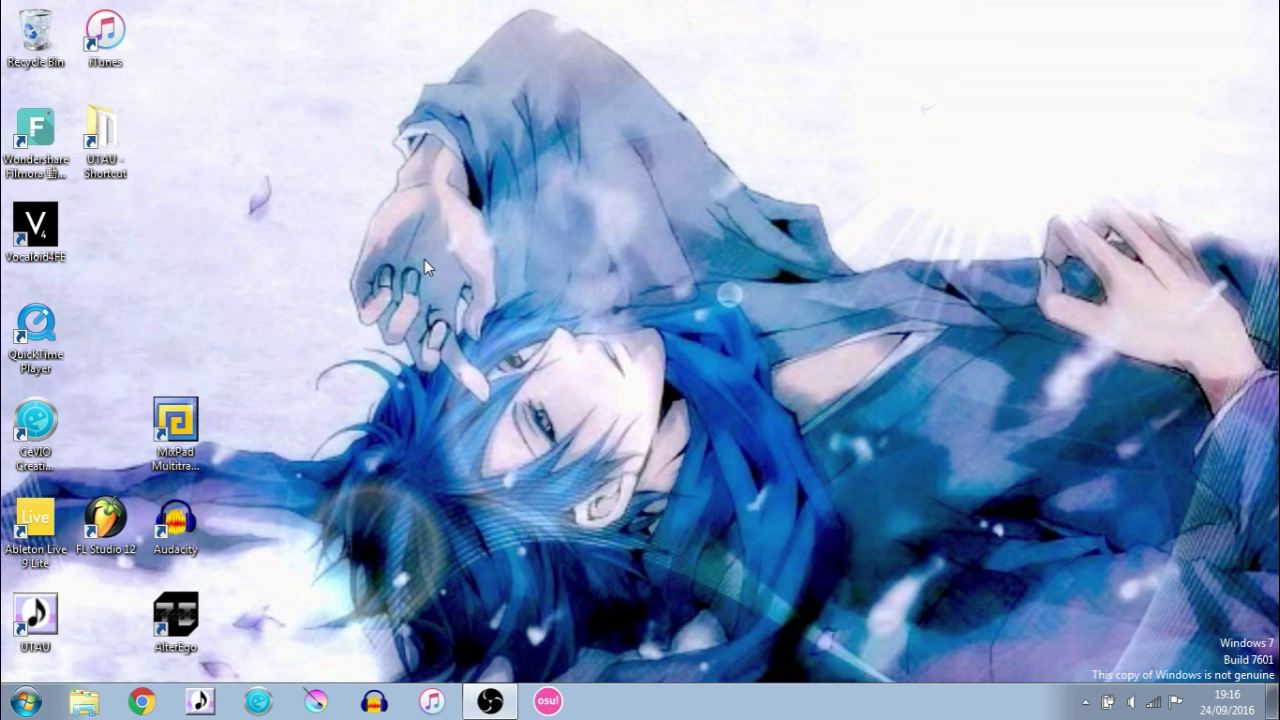
{"action": "left_click", "coordinate": [489, 700]}
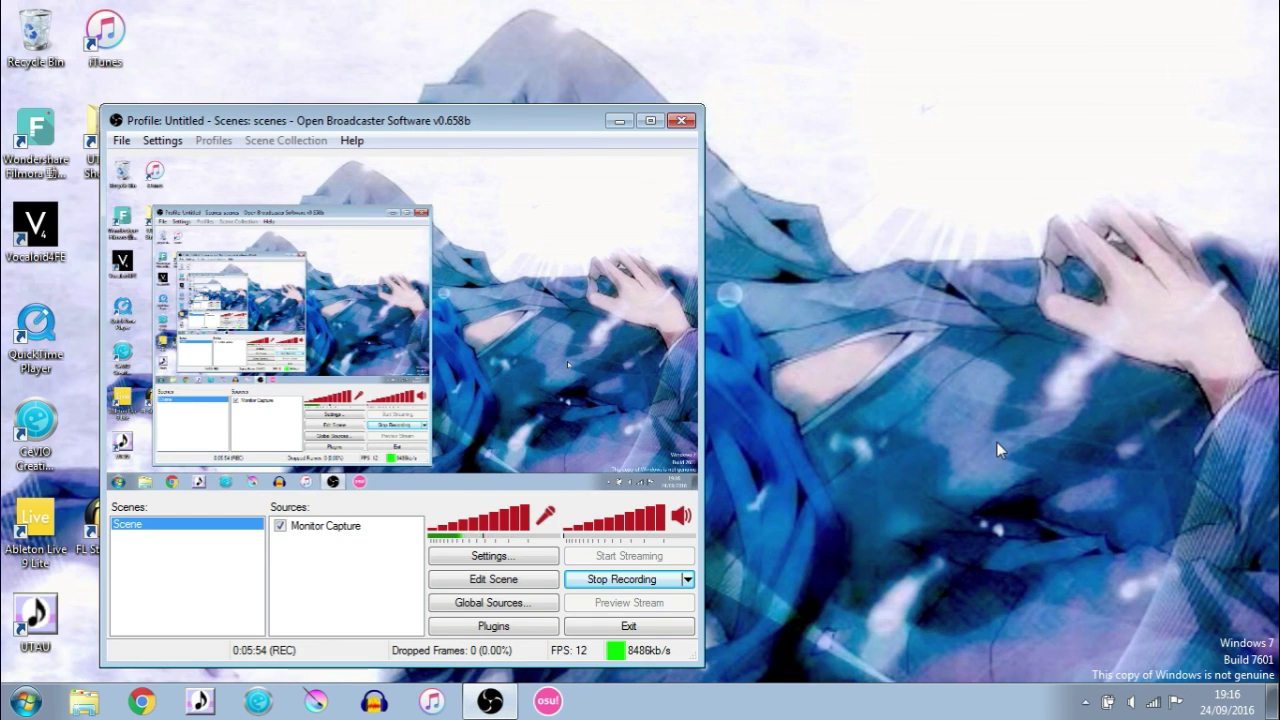